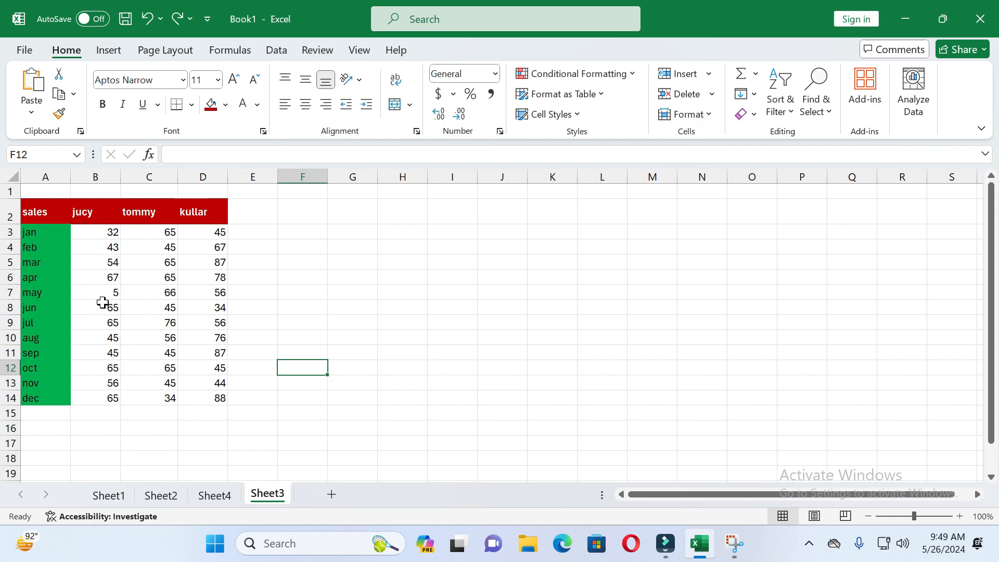
Insert a 2-D stacked line chart with markers from the sales data in A2:C14.
{"action": "left_click_drag", "start_coordinate": [50, 210], "coordinate": [159, 397]}
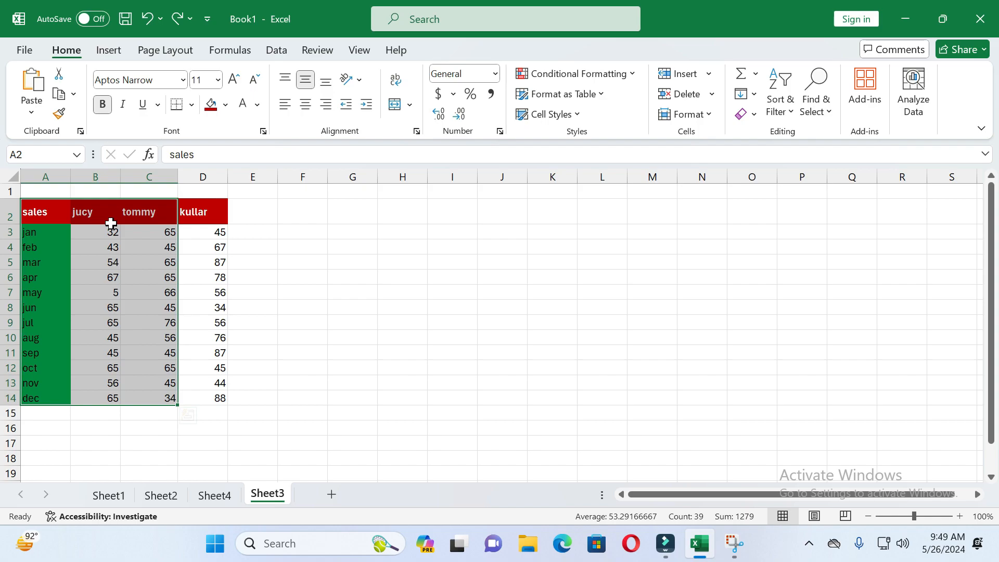
{"action": "left_click", "coordinate": [110, 56]}
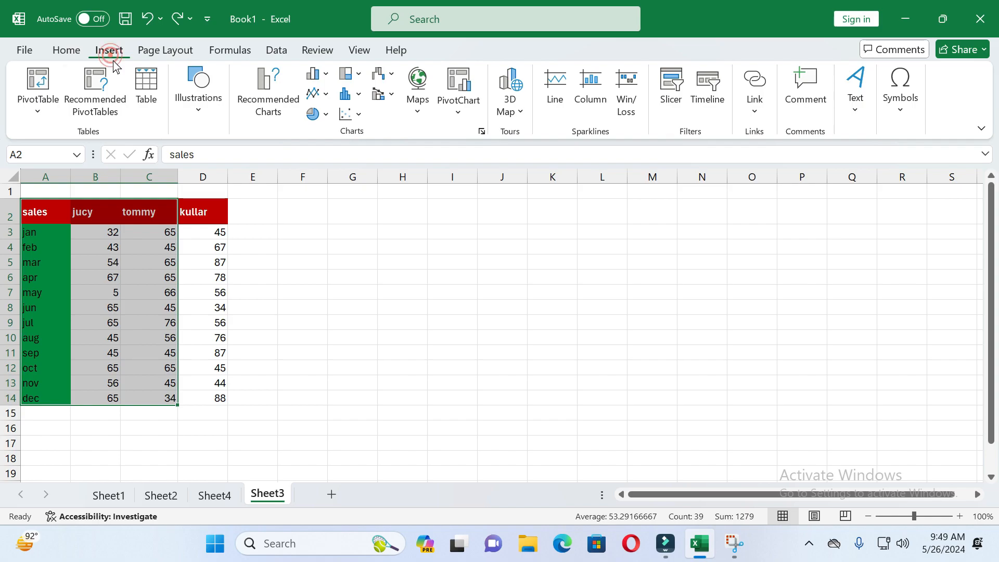
{"action": "left_click", "coordinate": [323, 98]}
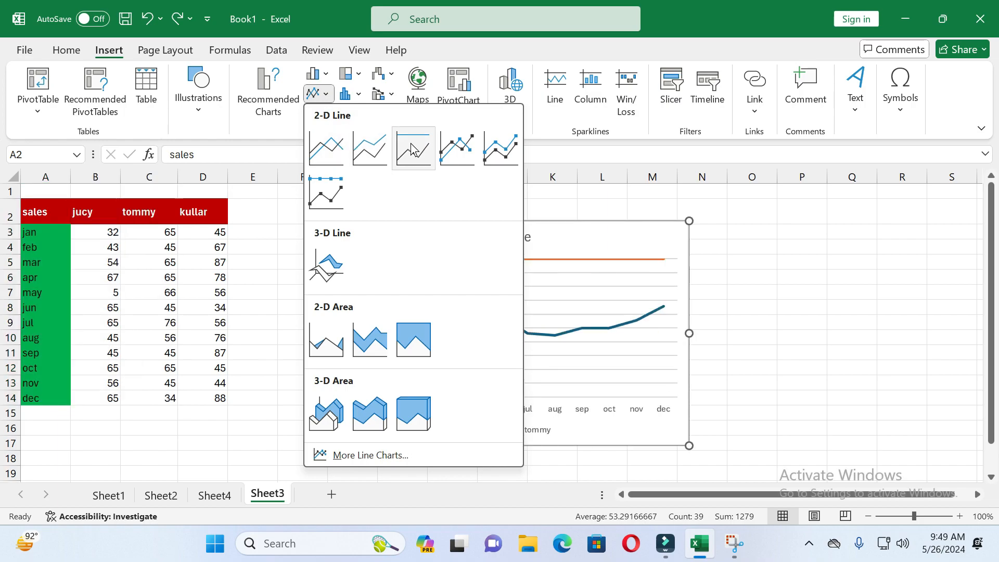
{"action": "left_click", "coordinate": [488, 148]}
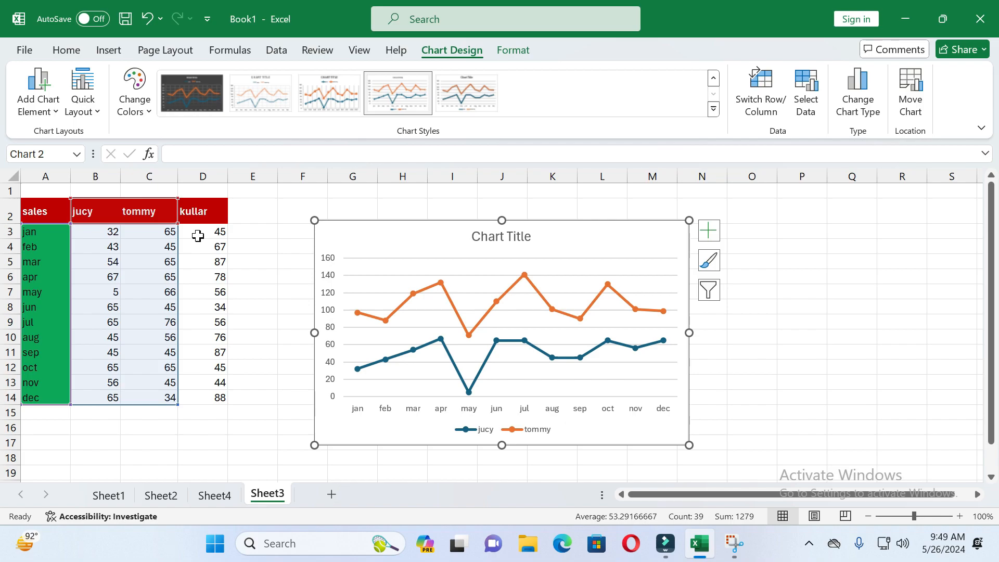
Add a third data series to the chart, named after column D's header, with values from D3:D14.
{"action": "right_click", "coordinate": [376, 284]}
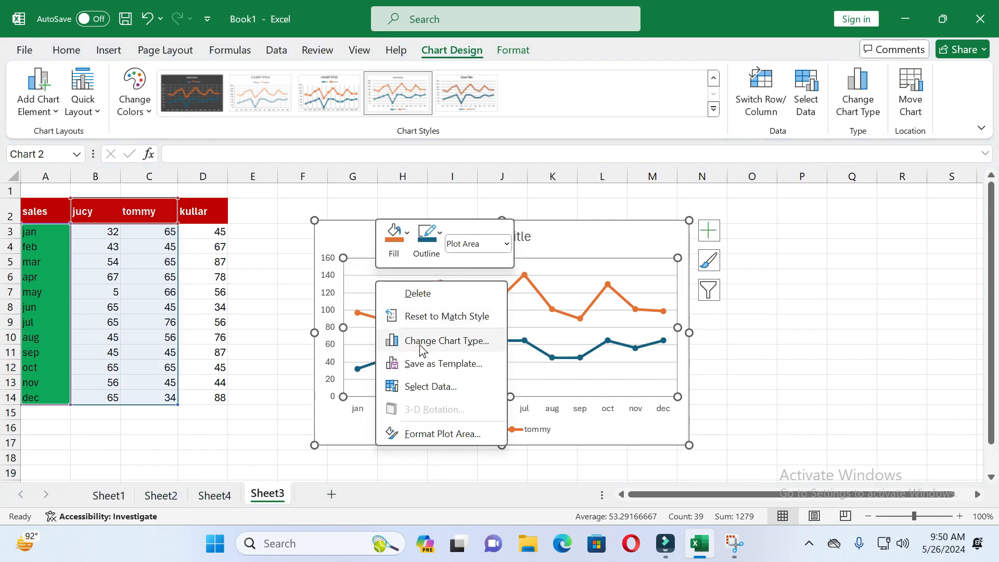
{"action": "left_click", "coordinate": [426, 387]}
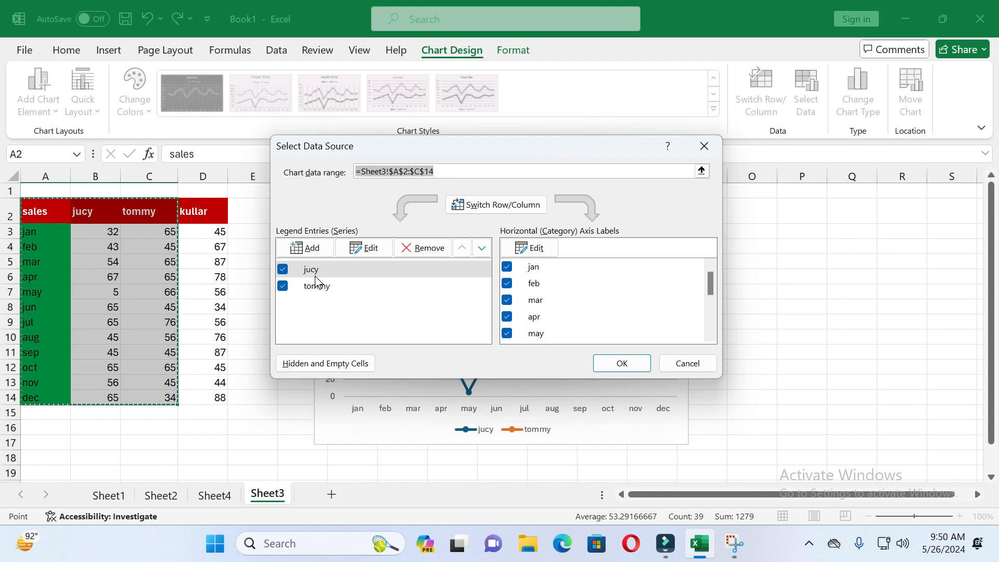
{"action": "left_click", "coordinate": [311, 250]}
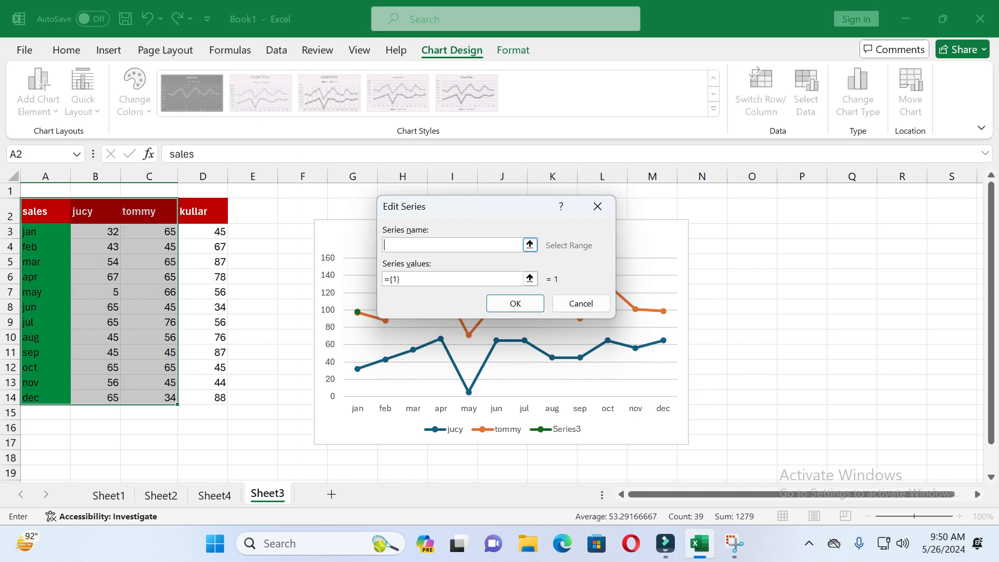
{"action": "type", "text": "kullar"}
{"action": "left_click", "coordinate": [408, 280]}
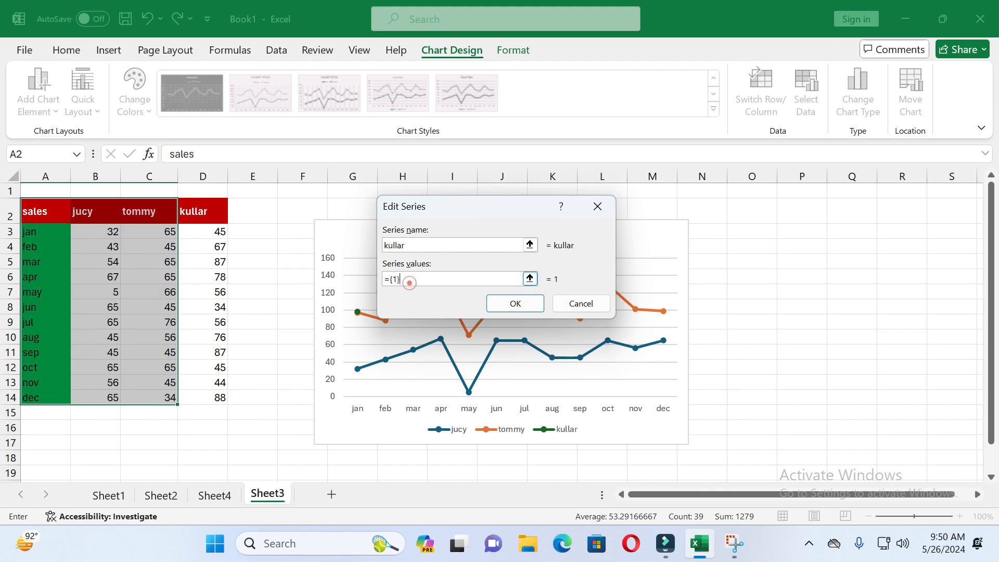
{"action": "key", "text": "BackSpace"}
{"action": "key", "text": "BackSpace"}
{"action": "key", "text": "BackSpace"}
{"action": "left_click_drag", "start_coordinate": [201, 222], "coordinate": [221, 397]}
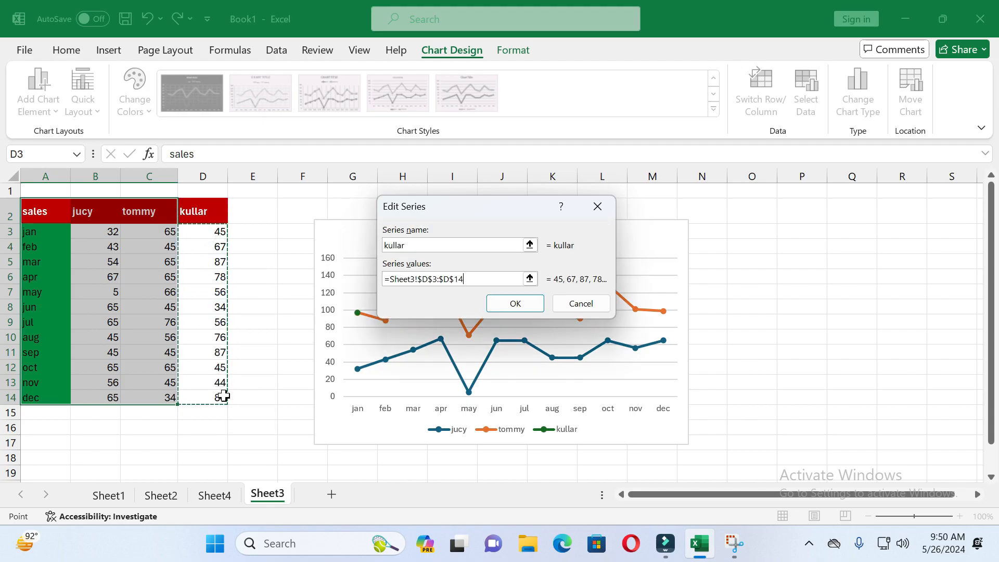
{"action": "left_click", "coordinate": [516, 304]}
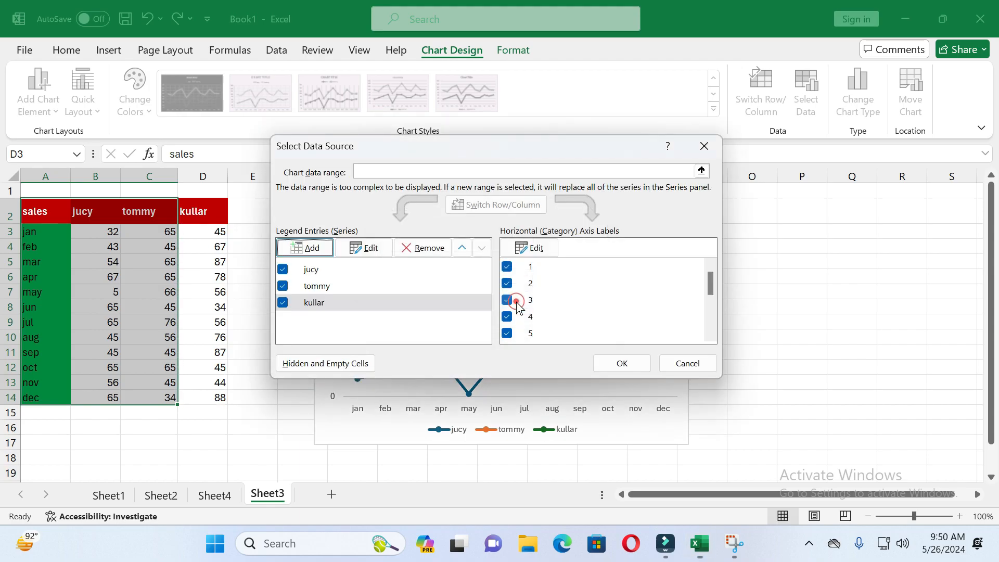
{"action": "left_click", "coordinate": [616, 366]}
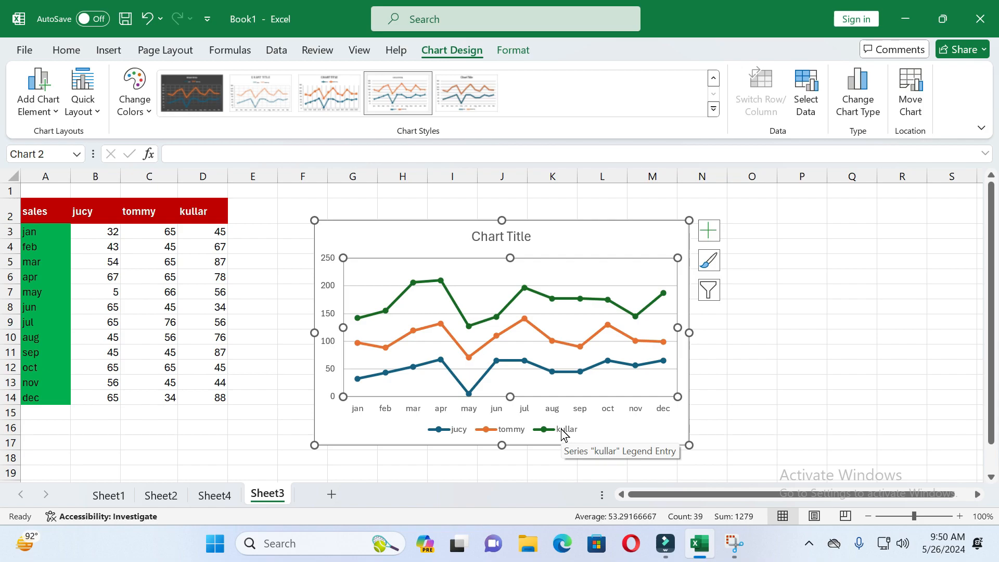
Hide the series for column B in the chart's data source without deleting it.
{"action": "right_click", "coordinate": [457, 315]}
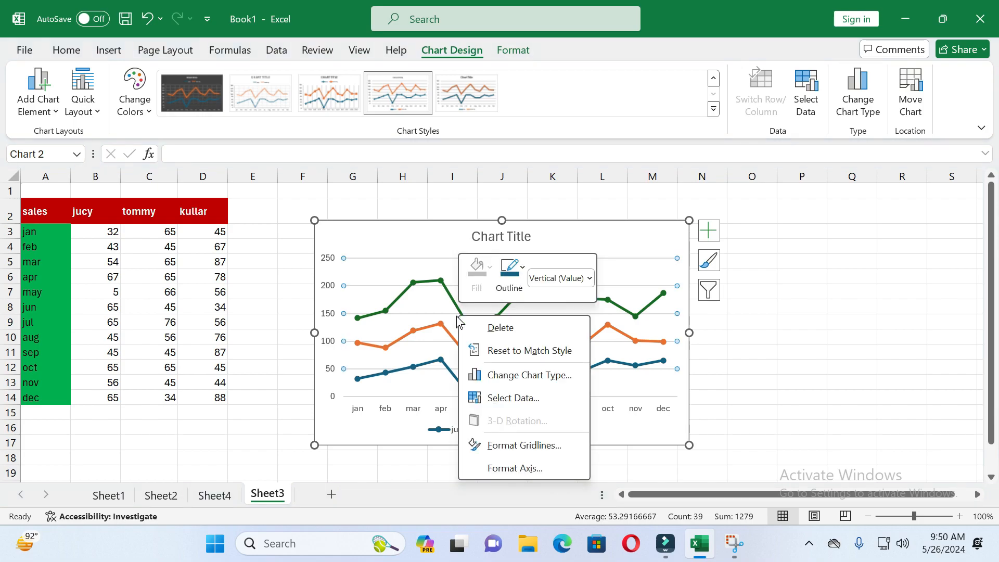
{"action": "left_click", "coordinate": [505, 398]}
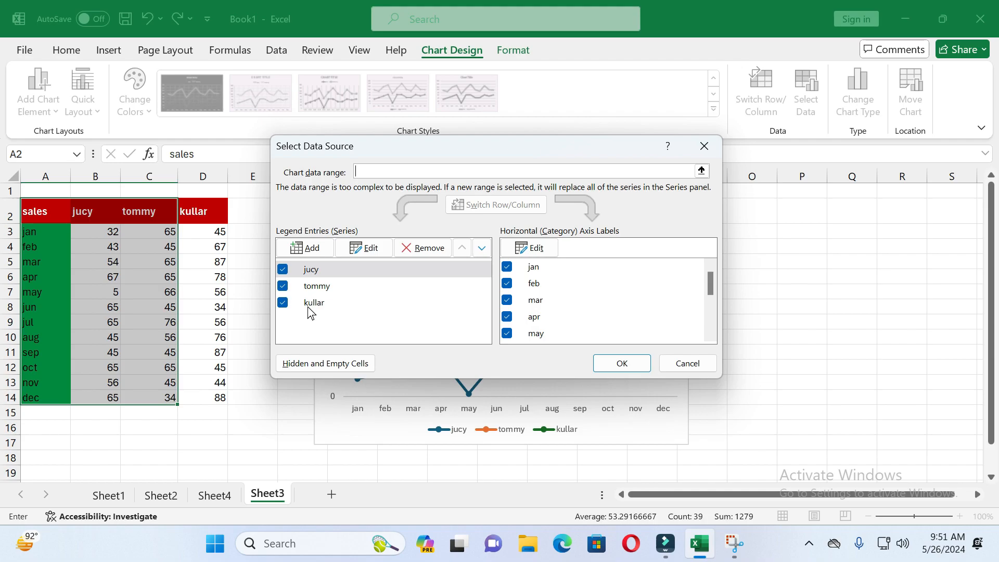
{"action": "left_click", "coordinate": [283, 270]}
{"action": "left_click", "coordinate": [622, 363]}
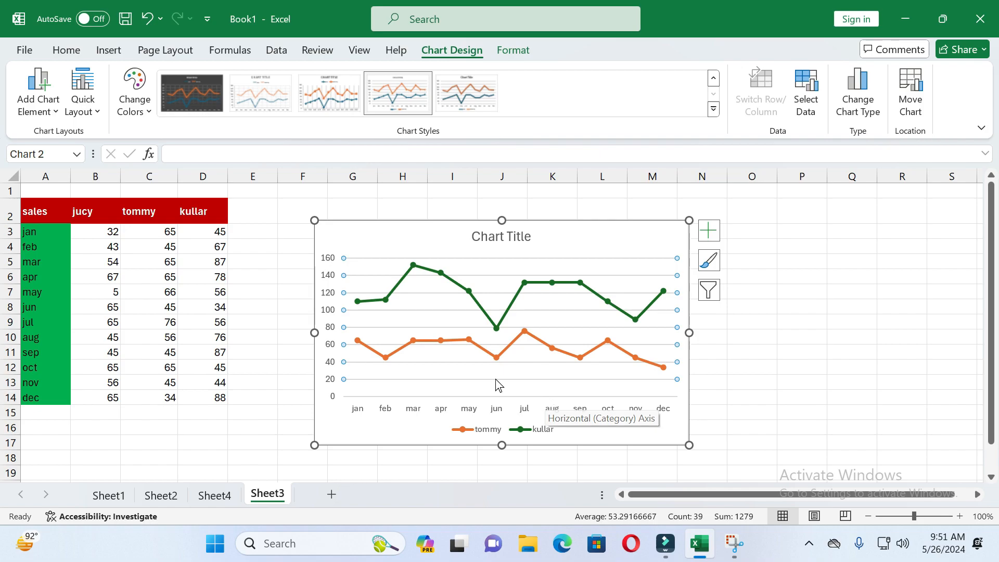
Show the hidden column B series in the chart again.
{"action": "right_click", "coordinate": [493, 352]}
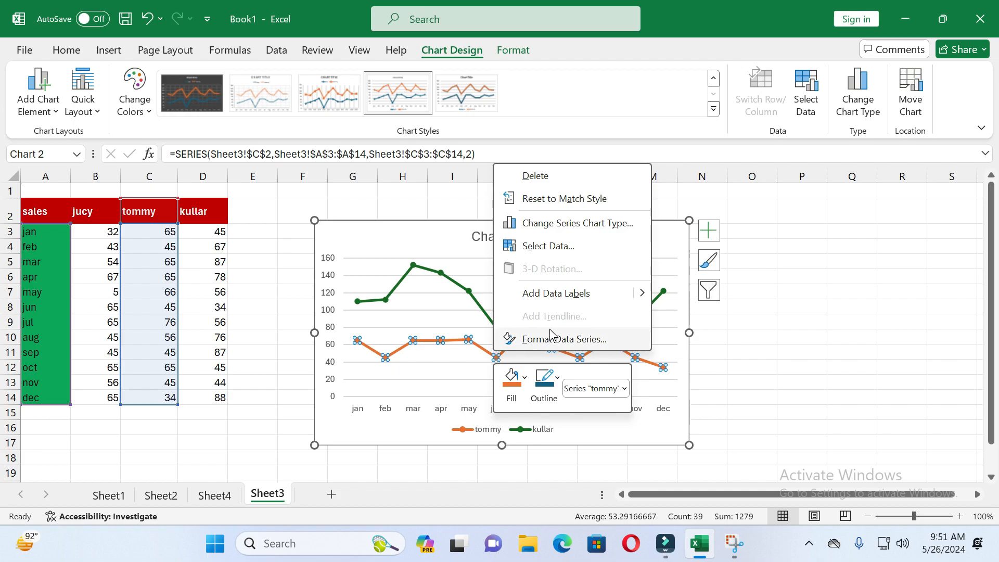
{"action": "left_click", "coordinate": [533, 251]}
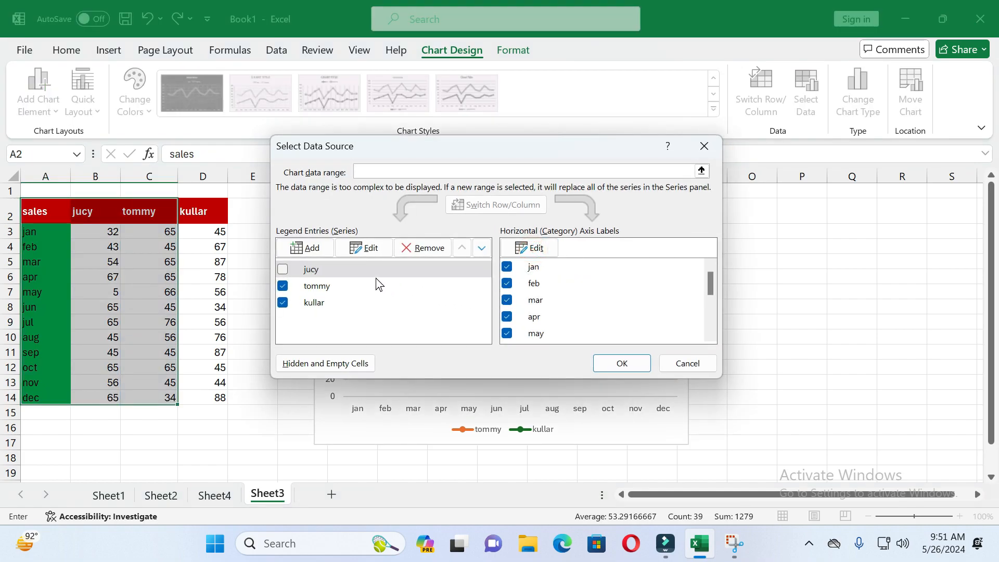
{"action": "left_click", "coordinate": [282, 270]}
{"action": "left_click", "coordinate": [605, 366]}
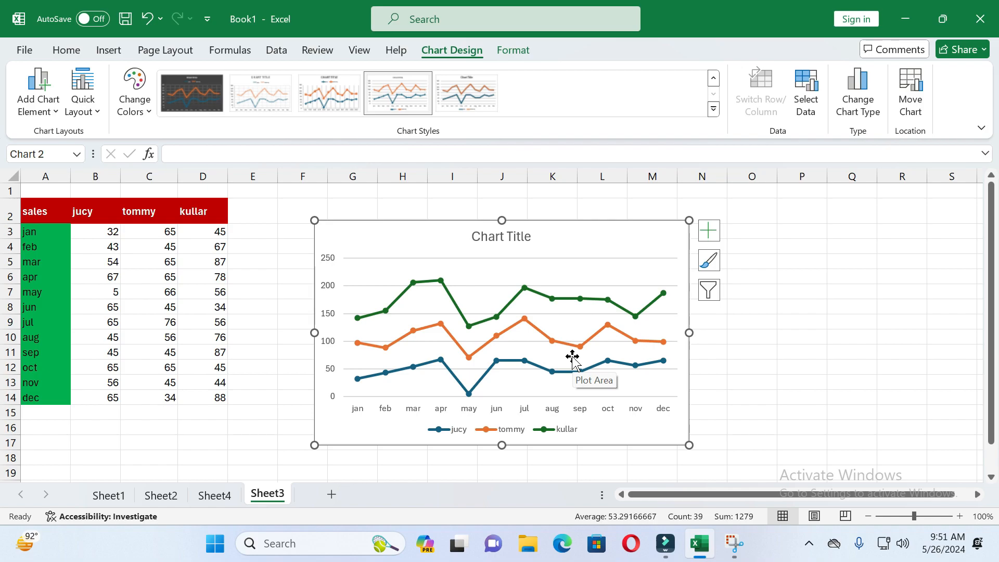
Remove the series for column C from the chart's data source.
{"action": "right_click", "coordinate": [462, 322]}
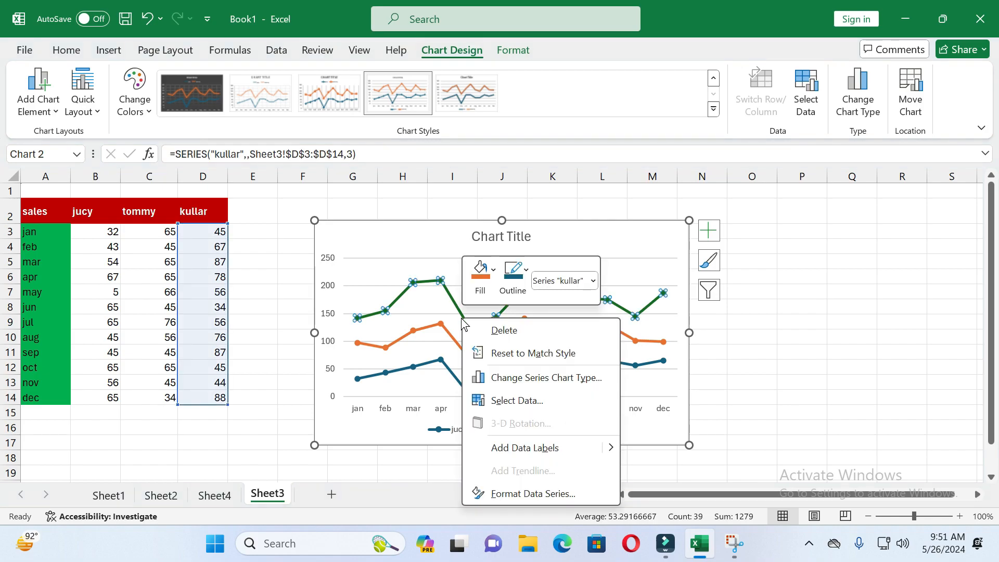
{"action": "left_click", "coordinate": [518, 407]}
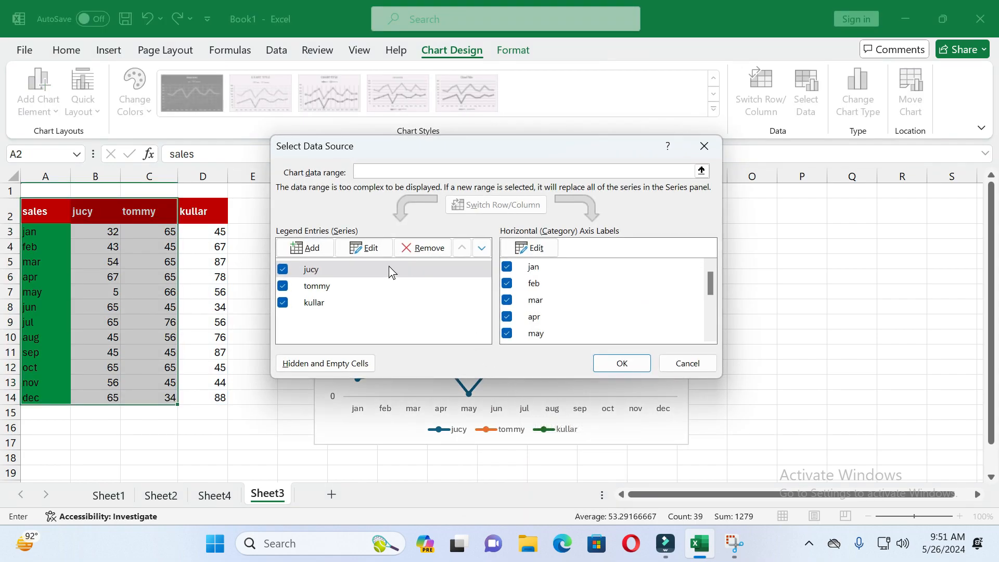
{"action": "left_click", "coordinate": [348, 288]}
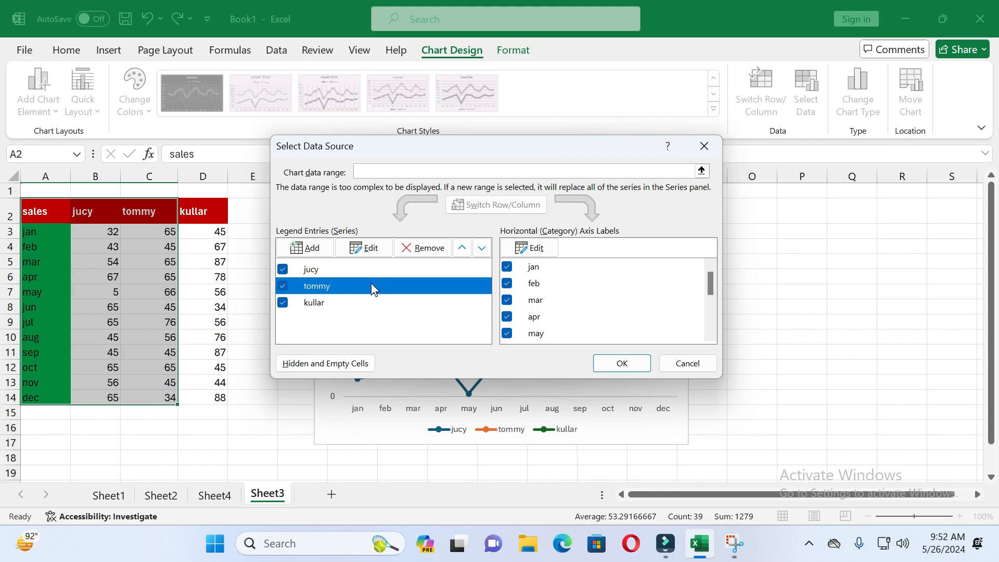
{"action": "left_click", "coordinate": [419, 252]}
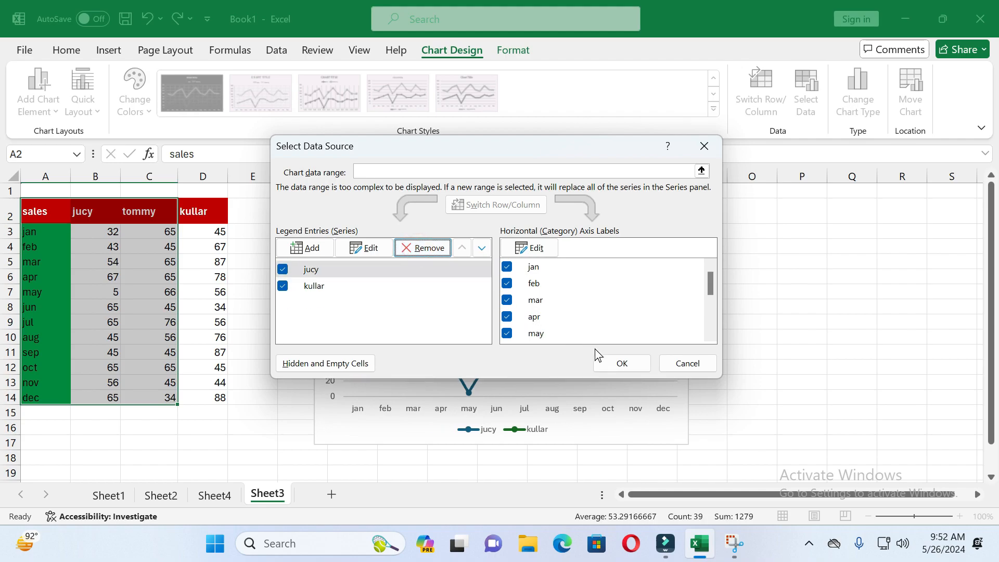
{"action": "left_click", "coordinate": [609, 368]}
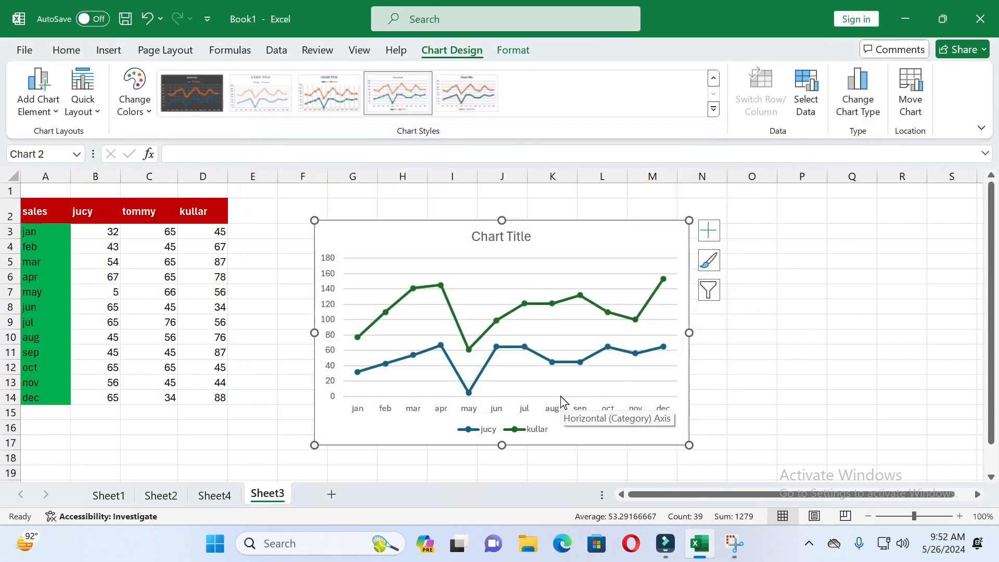
Check the name and value references of the chart's column B series without changing them.
{"action": "right_click", "coordinate": [457, 337]}
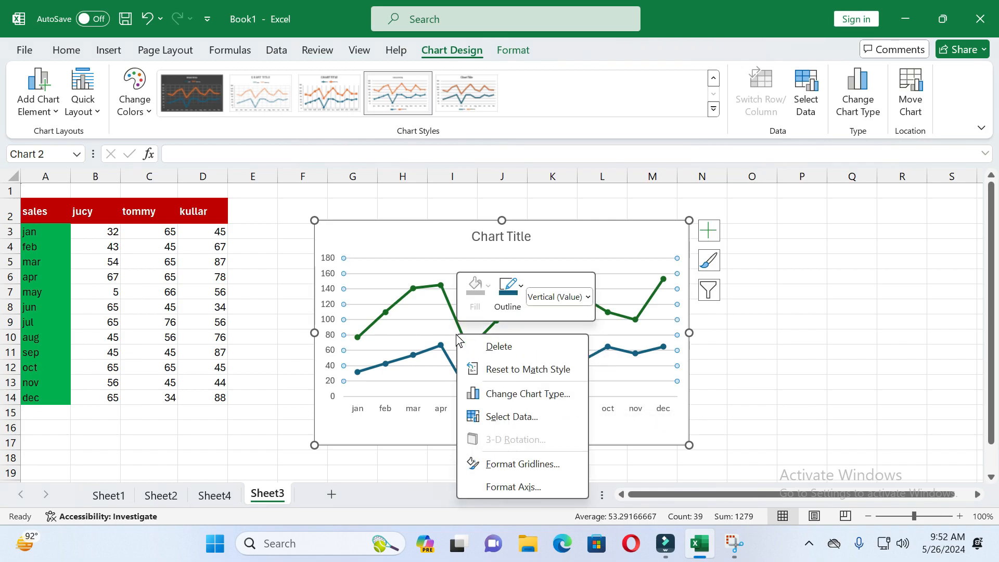
{"action": "left_click", "coordinate": [484, 416]}
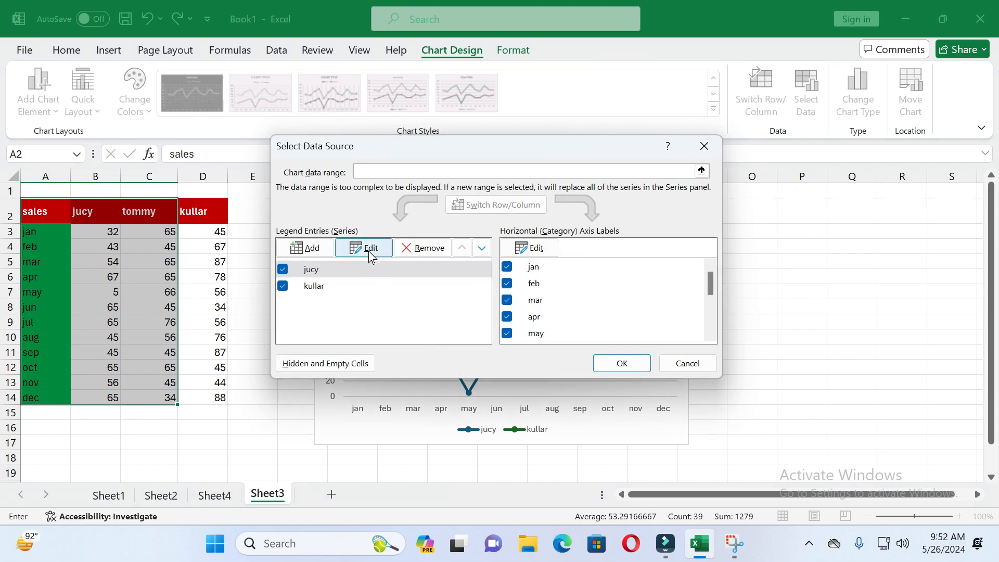
{"action": "left_click", "coordinate": [336, 273]}
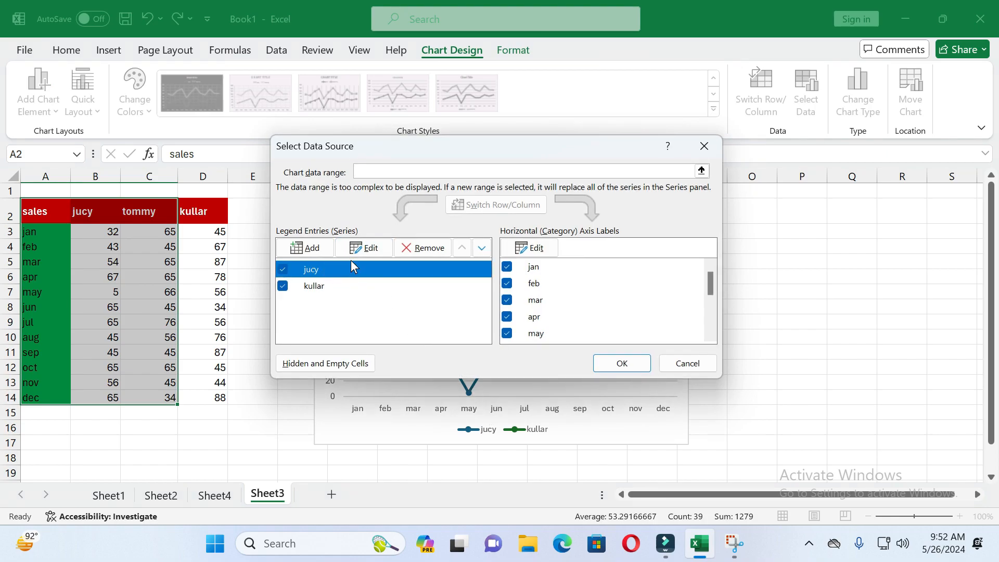
{"action": "left_click", "coordinate": [364, 247]}
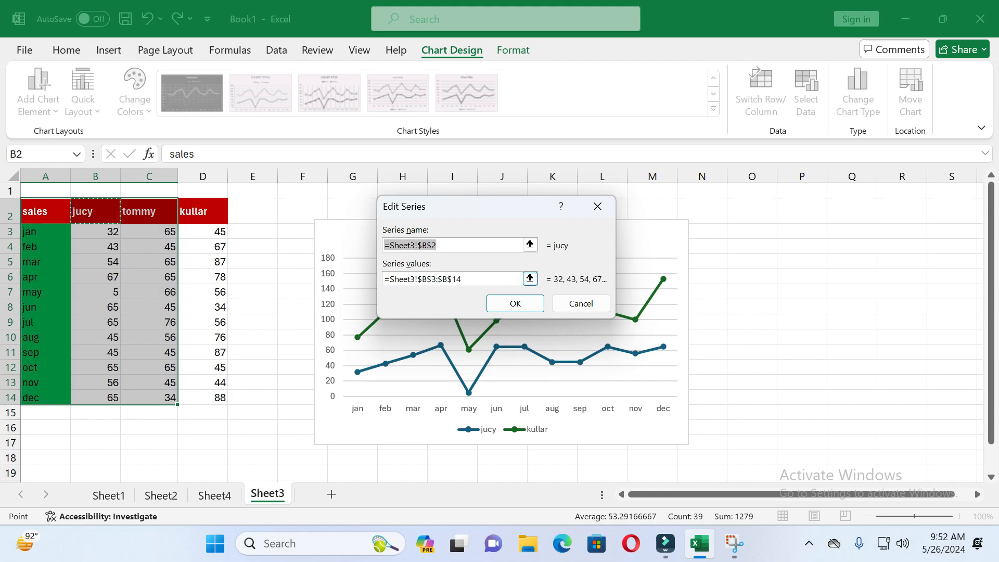
{"action": "left_click", "coordinate": [534, 306]}
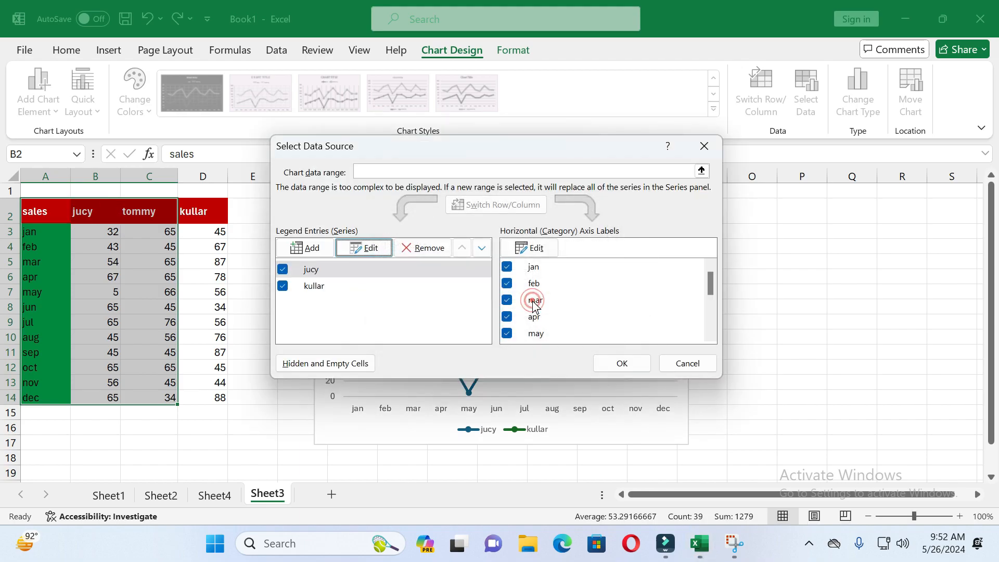
{"action": "left_click", "coordinate": [637, 363]}
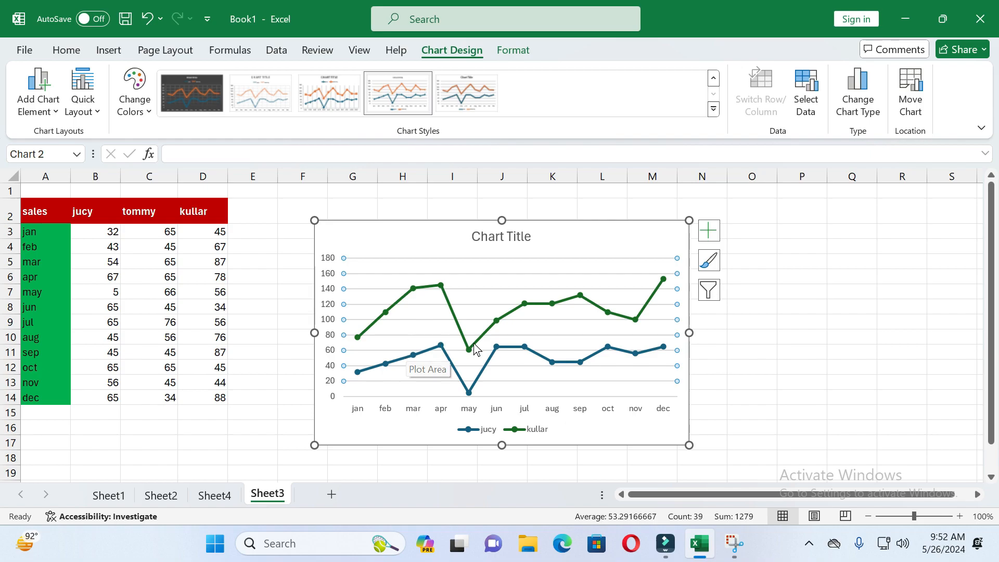
Move the chart so its upper-left corner lies in cell F2 and shrink it to end in cell M12.
{"action": "left_click", "coordinate": [276, 234]}
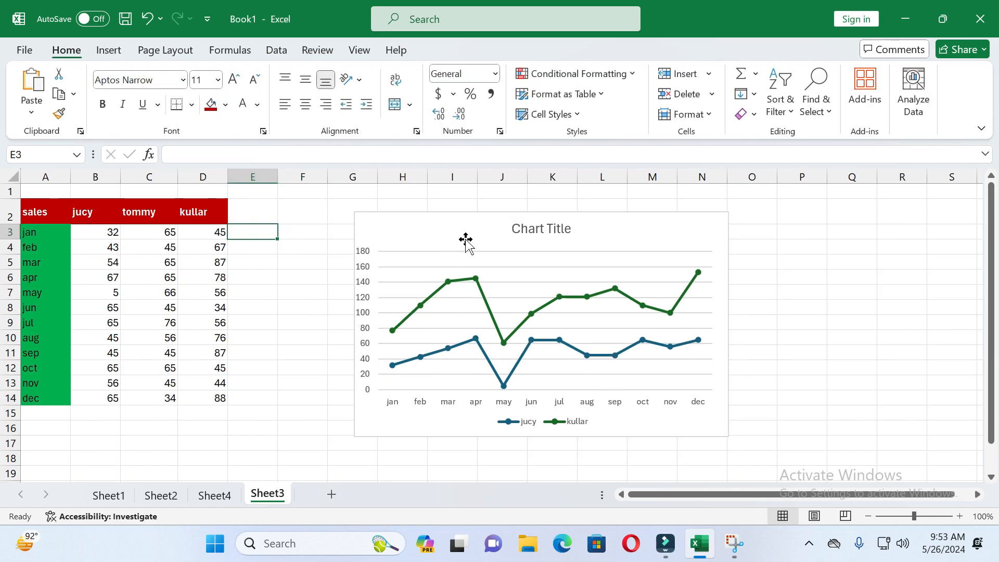
{"action": "left_click", "coordinate": [423, 230]}
{"action": "mouse_move", "coordinate": [423, 229]}
{"action": "left_mouse_down"}
{"action": "mouse_move", "coordinate": [397, 232]}
{"action": "mouse_move", "coordinate": [593, 239]}
{"action": "mouse_move", "coordinate": [364, 232]}
{"action": "mouse_move", "coordinate": [405, 232]}
{"action": "left_mouse_up"}
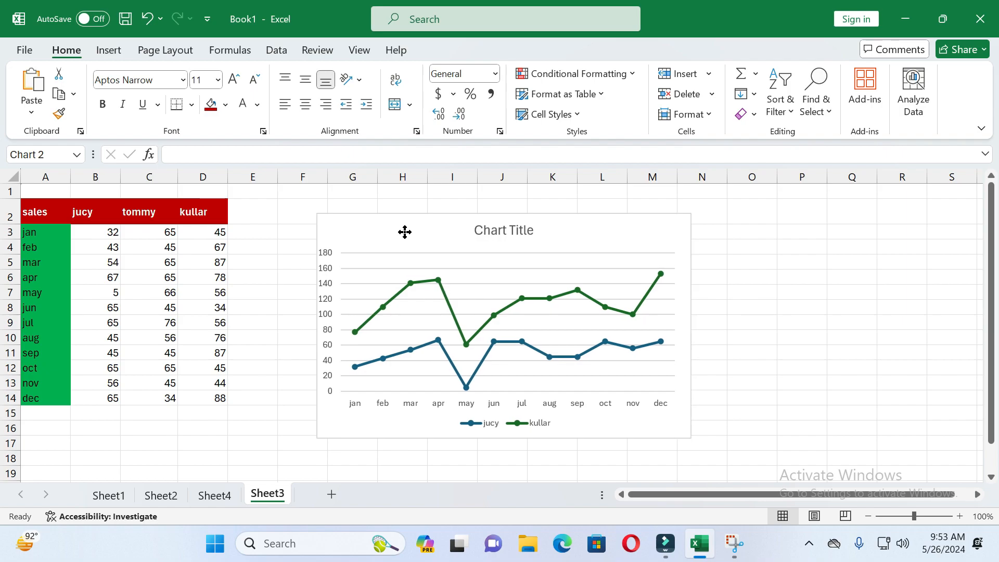
{"action": "left_click_drag", "start_coordinate": [404, 232], "coordinate": [405, 232]}
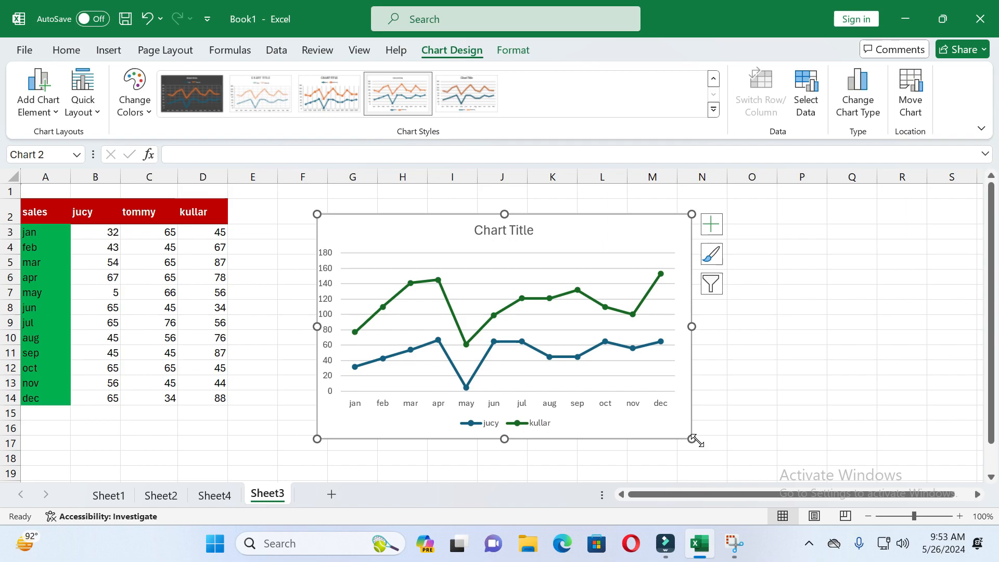
{"action": "left_click_drag", "start_coordinate": [695, 441], "coordinate": [645, 365]}
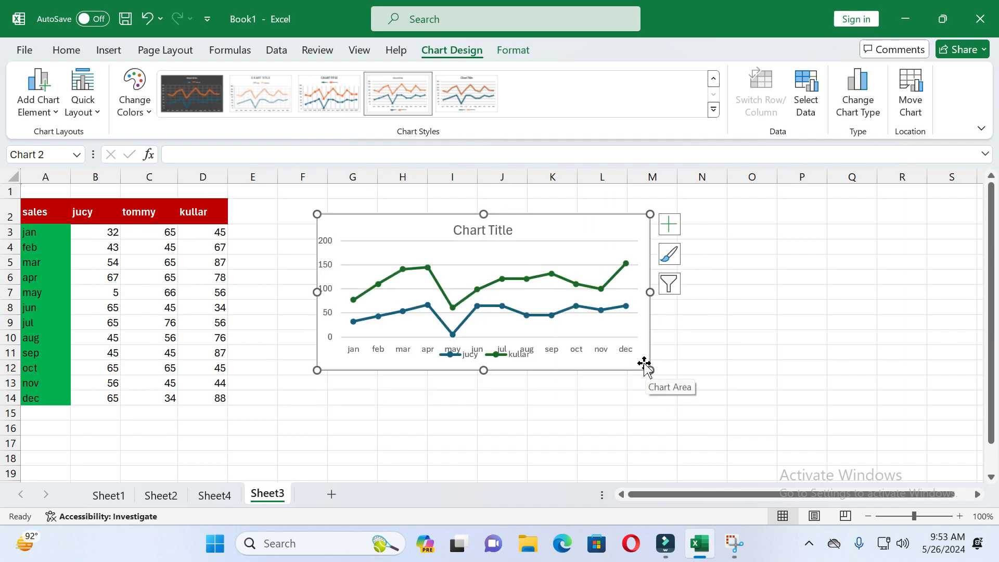